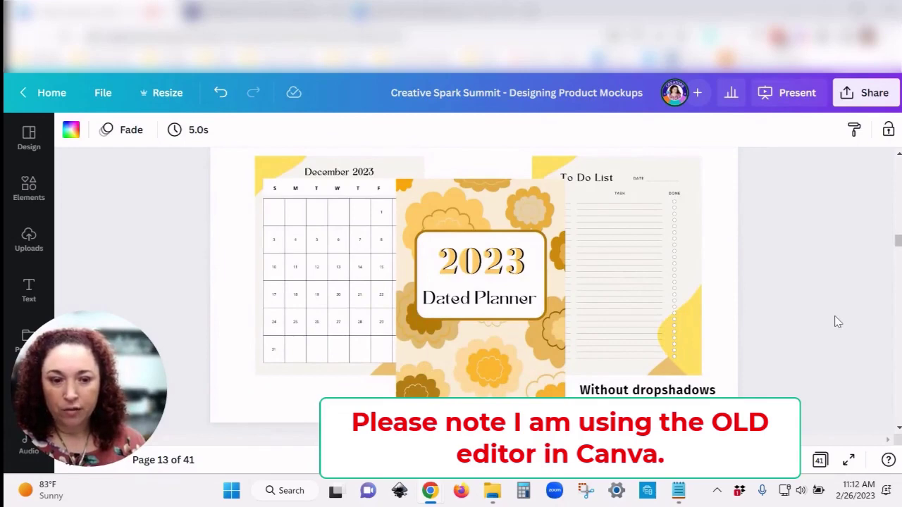
# - Shift the December 2023 calendar page slightly left so the planner cover overlaps less of it
pyautogui.scroll(1, 837, 321)
pyautogui.scroll(-1, 899, 243)
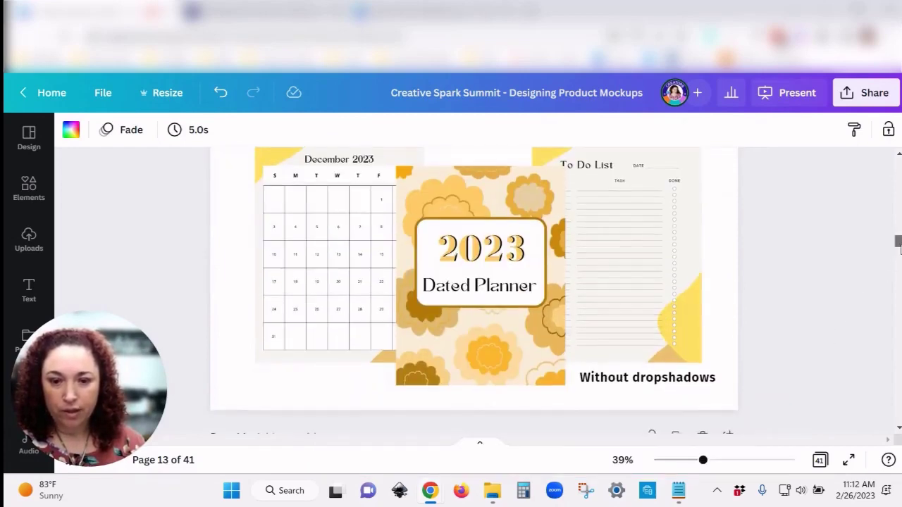
pyautogui.scroll(1, 898, 243)
pyautogui.scroll(-1, 837, 283)
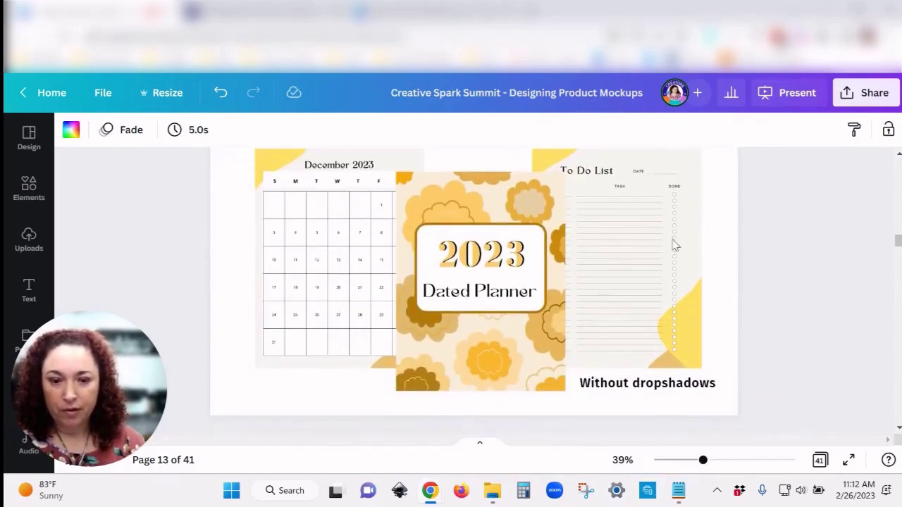
pyautogui.moveTo(334, 234)
pyautogui.mouseDown()
pyautogui.moveTo(302, 222)
pyautogui.moveTo(324, 233)
pyautogui.mouseUp()
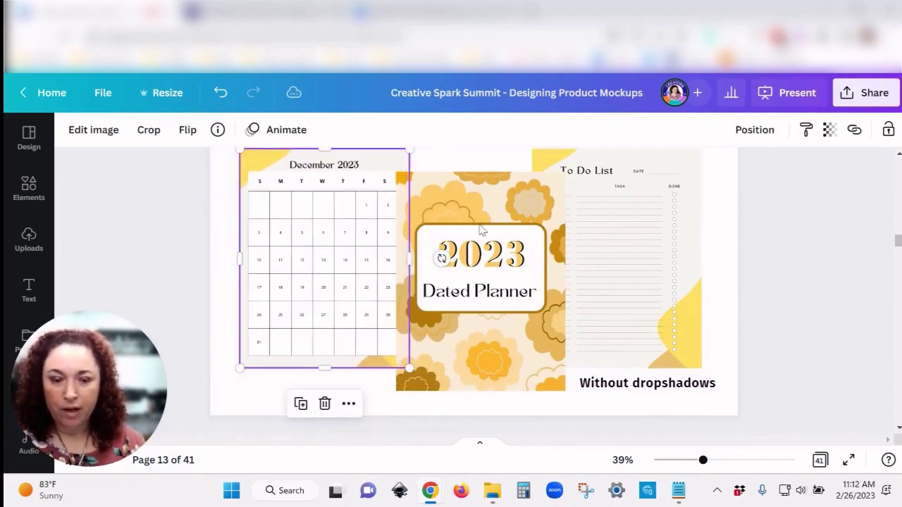
pyautogui.click(781, 259)
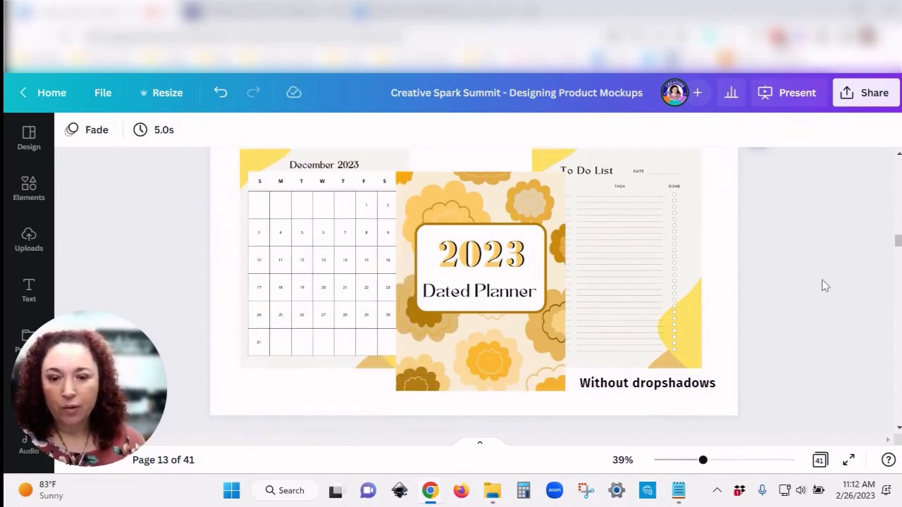
# - Add a Drop shadow effect to the December 2023 calendar image and open the shadow's settings
pyautogui.scroll(2, 781, 338)
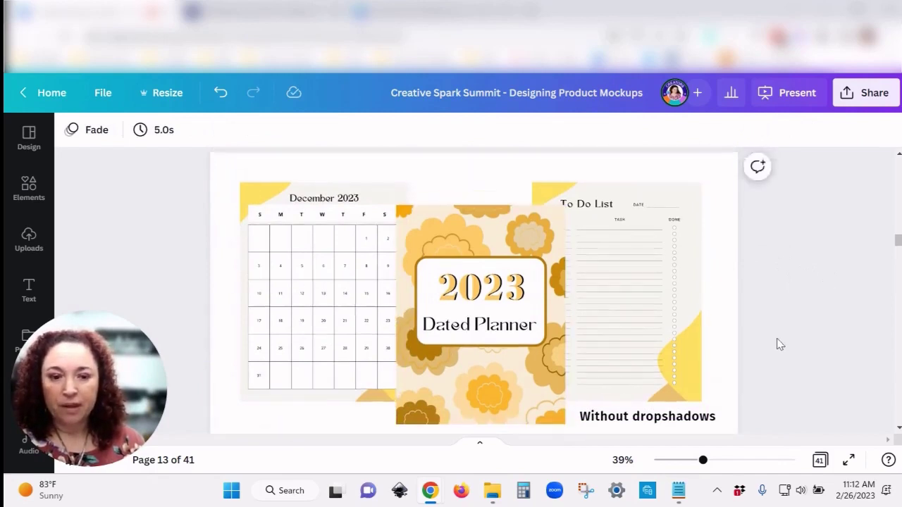
pyautogui.click(327, 340)
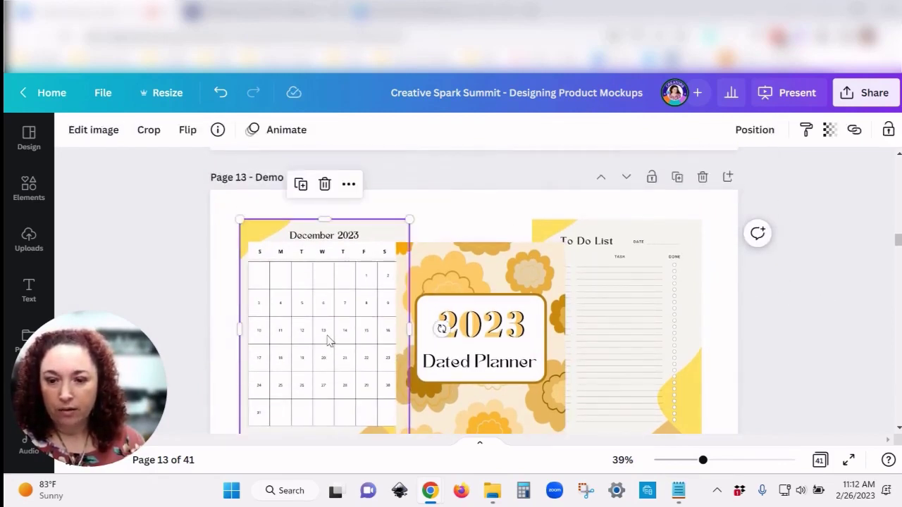
pyautogui.click(97, 137)
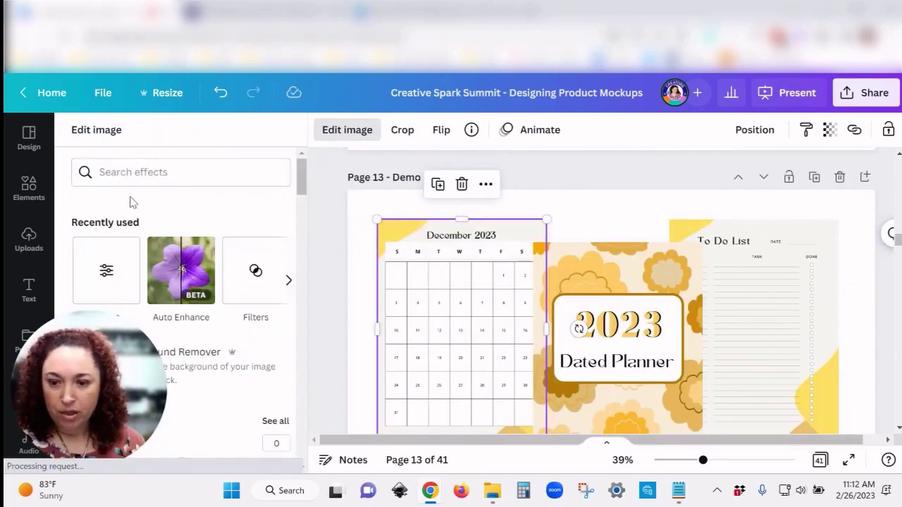
pyautogui.scroll(-3, 141, 268)
pyautogui.scroll(-3, 160, 294)
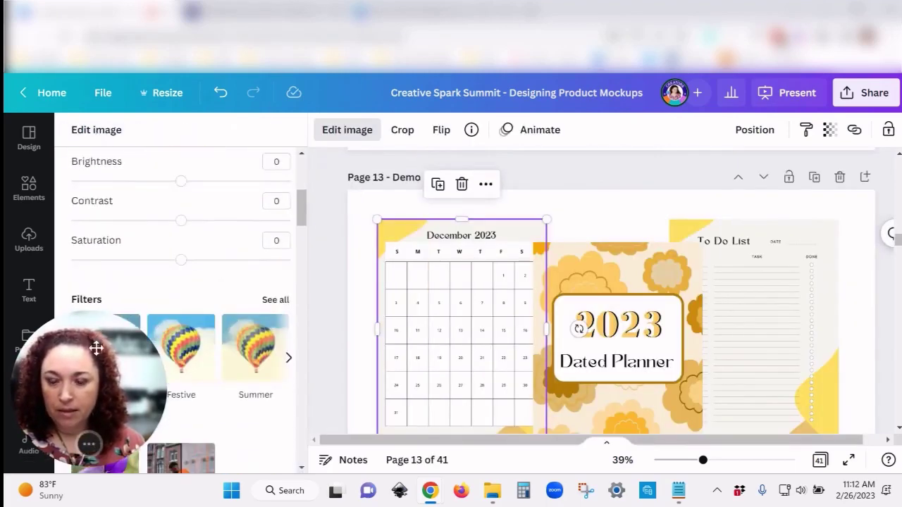
pyautogui.moveTo(123, 388); pyautogui.dragTo(364, 389)
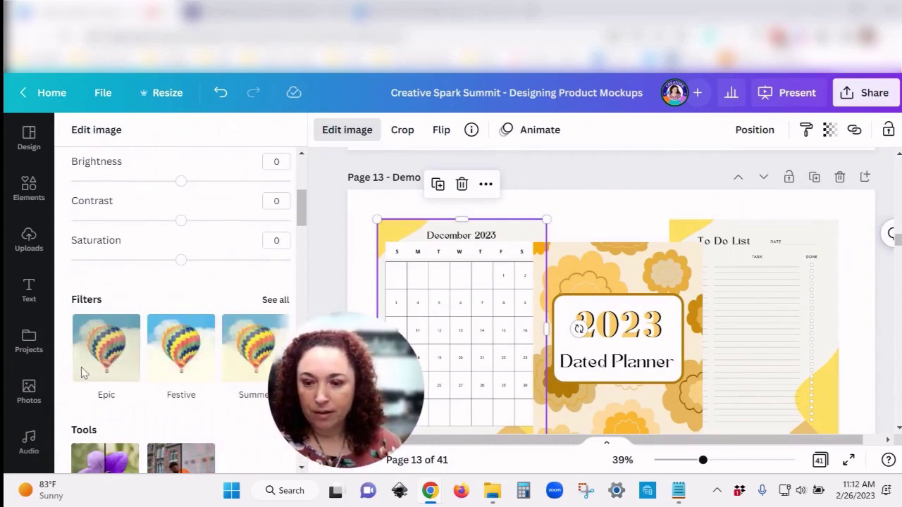
pyautogui.scroll(-2, 85, 370)
pyautogui.scroll(-5, 93, 370)
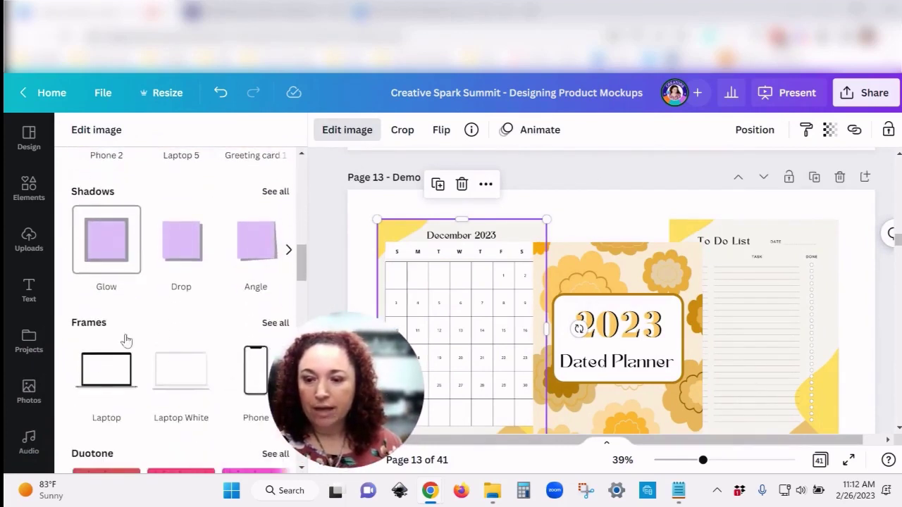
pyautogui.click(182, 243)
pyautogui.moveTo(325, 370); pyautogui.dragTo(92, 360)
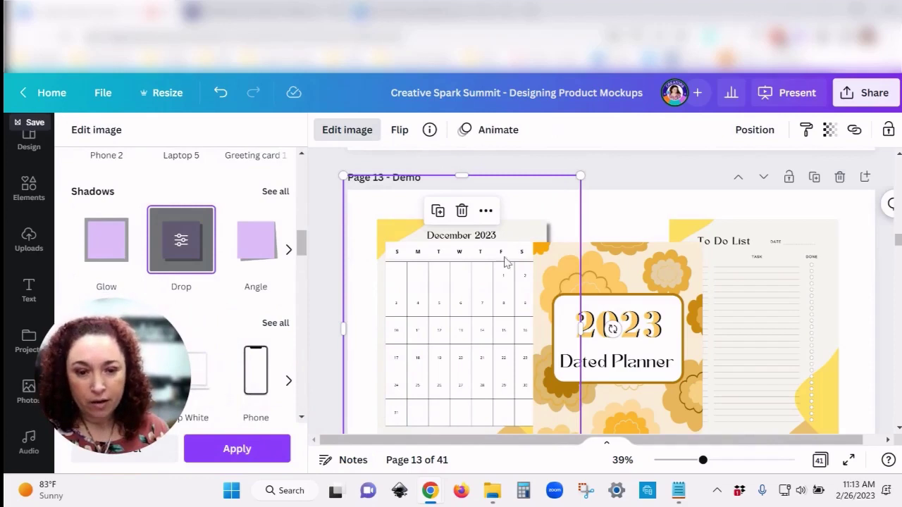
pyautogui.scroll(-2, 414, 353)
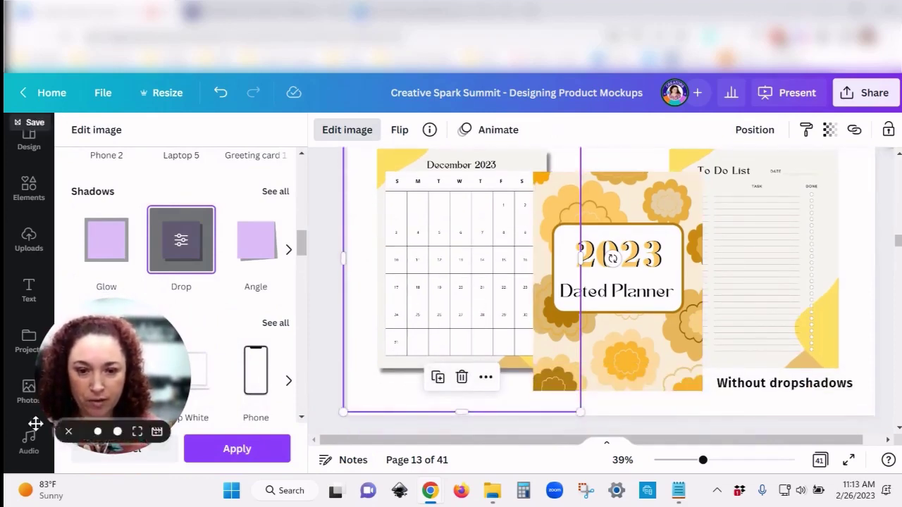
pyautogui.click(181, 243)
pyautogui.moveTo(117, 327); pyautogui.dragTo(419, 323)
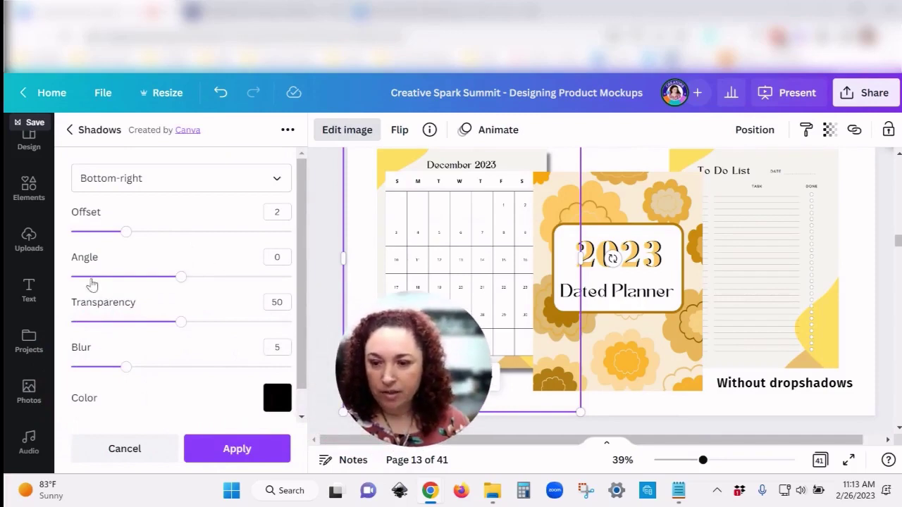
# - Try the Top-right direction for the calendar's shadow and switch it back to Bottom-right
pyautogui.click(240, 184)
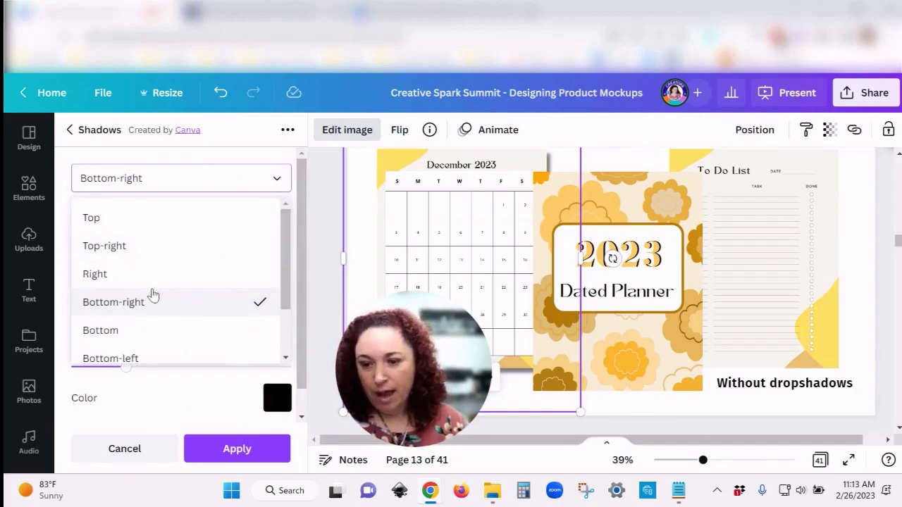
pyautogui.click(118, 246)
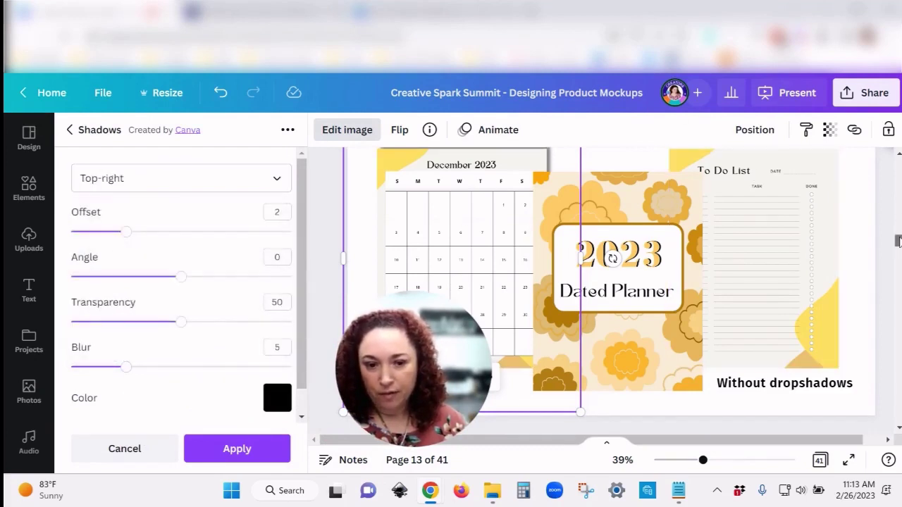
pyautogui.scroll(2, 896, 241)
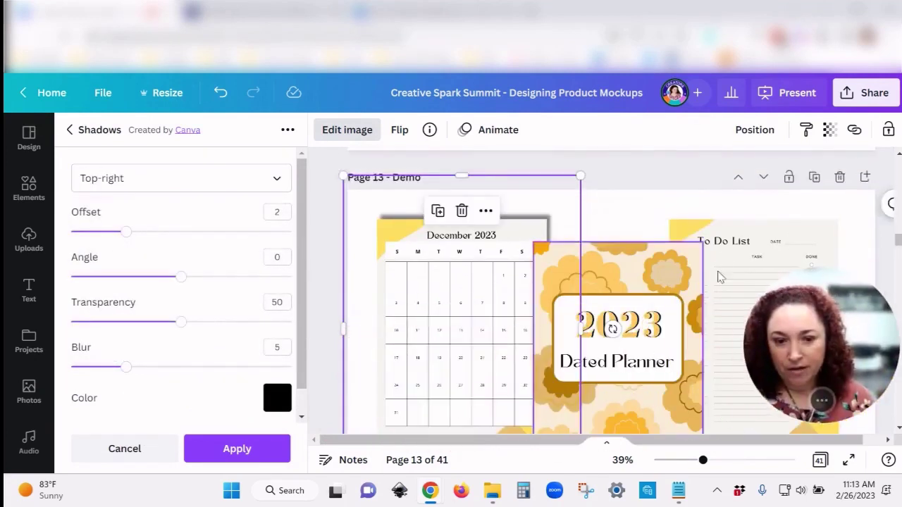
pyautogui.scroll(-2, 719, 277)
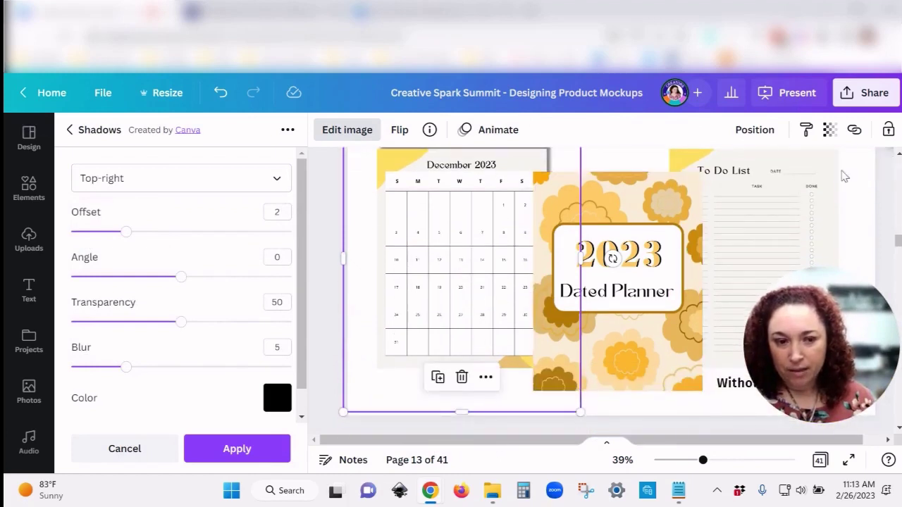
pyautogui.click(182, 185)
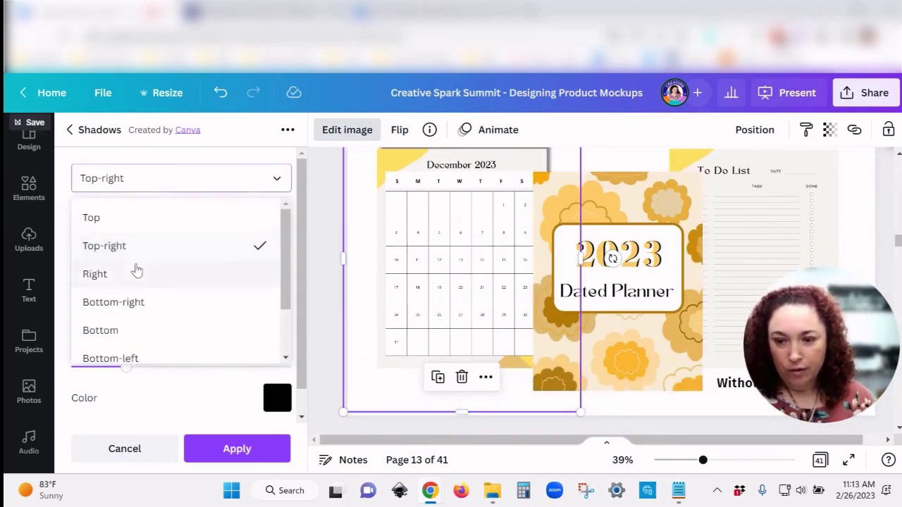
pyautogui.click(128, 303)
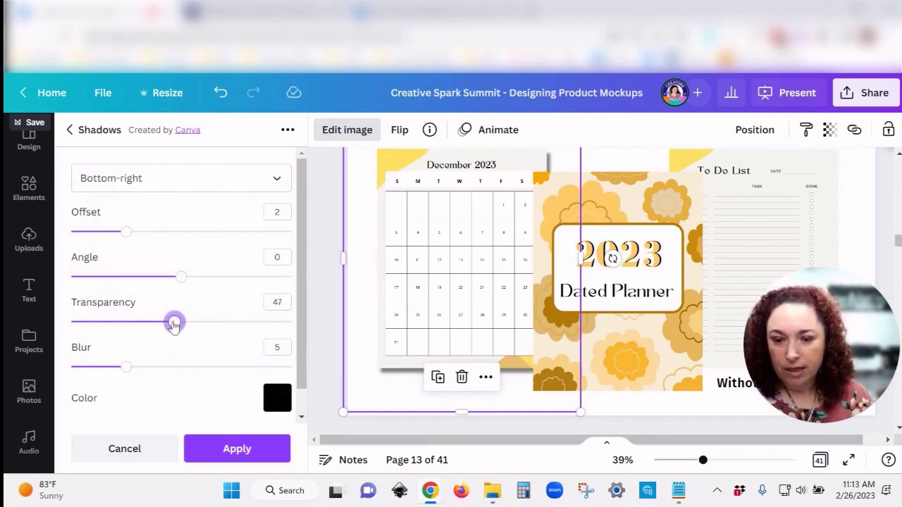
# - Set the calendar shadow's transparency to 25, apply the effect and deselect the image
pyautogui.moveTo(155, 325); pyautogui.dragTo(141, 323)
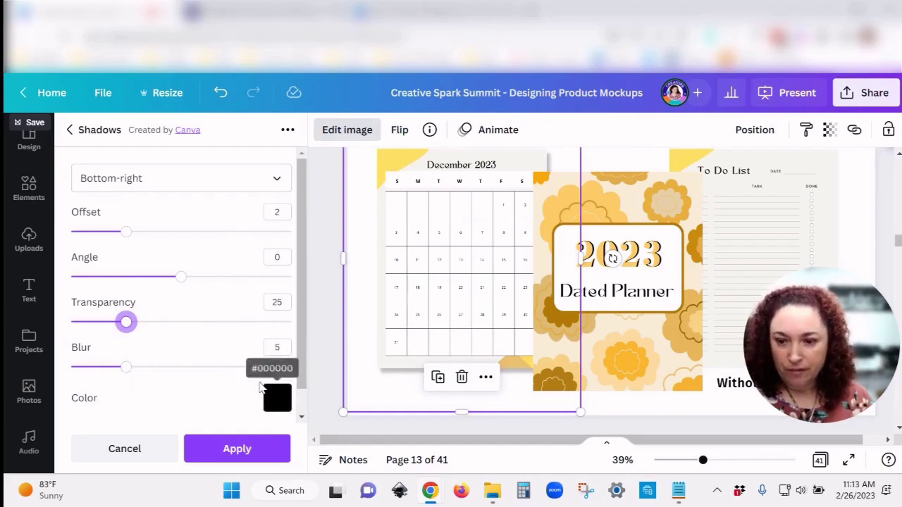
pyautogui.click(257, 454)
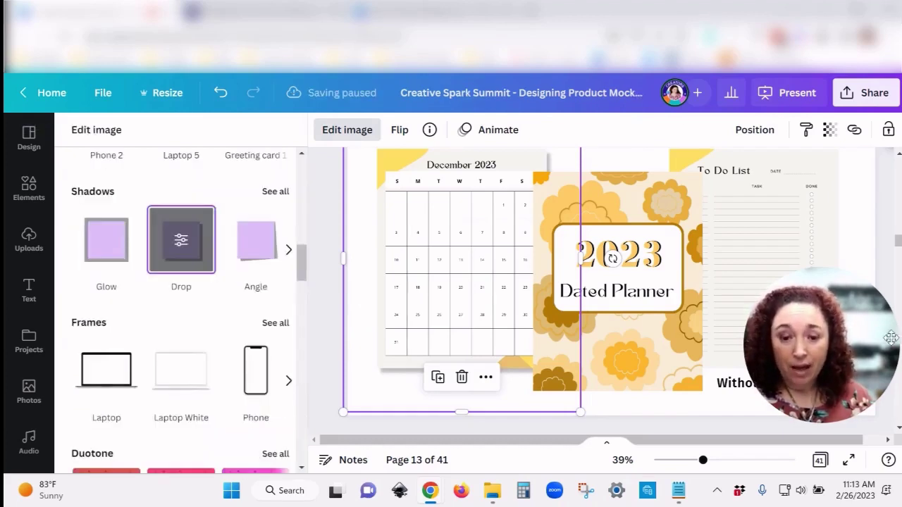
pyautogui.click(644, 413)
pyautogui.click(203, 341)
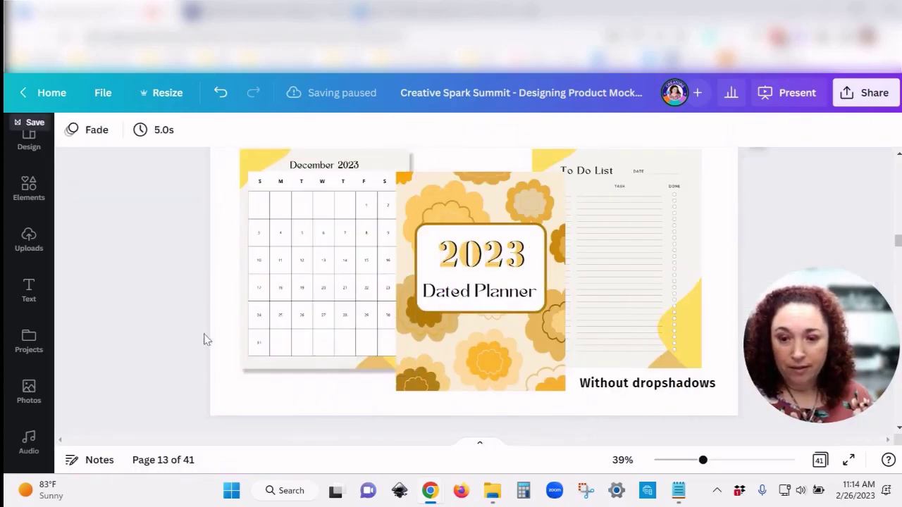
# - Add a Drop shadow to the 2023 Dated Planner cover and set its direction to Top-right
pyautogui.click(494, 333)
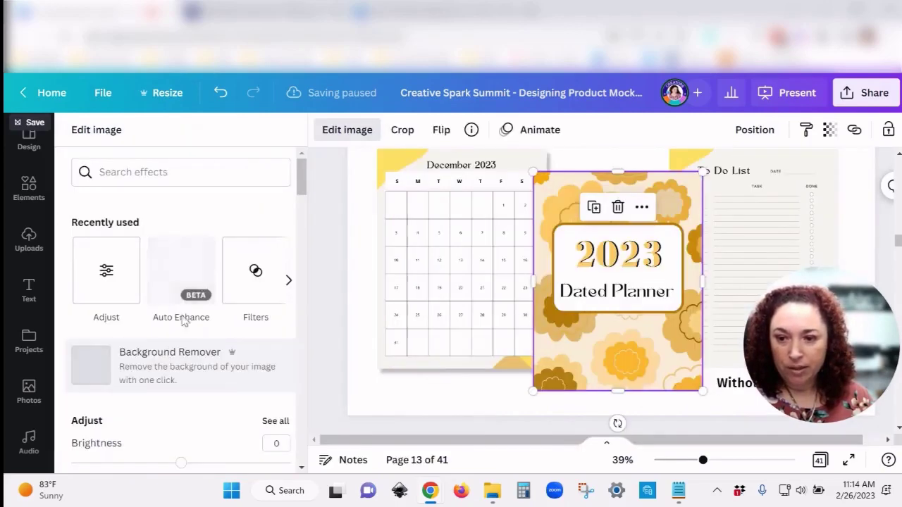
pyautogui.scroll(-10, 194, 254)
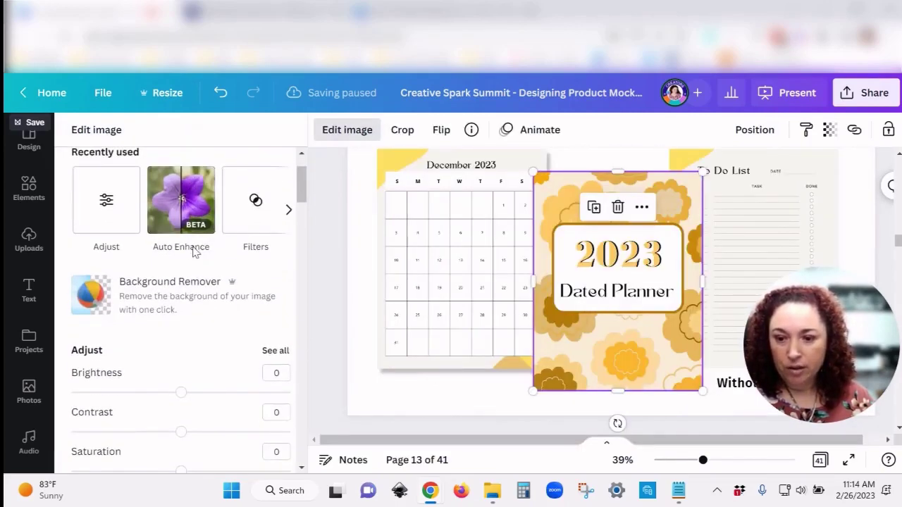
pyautogui.click(183, 265)
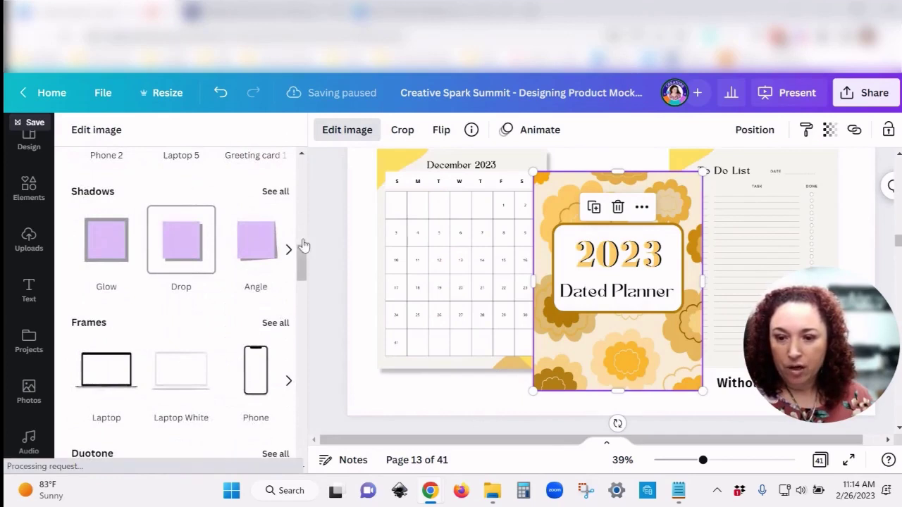
pyautogui.click(113, 361)
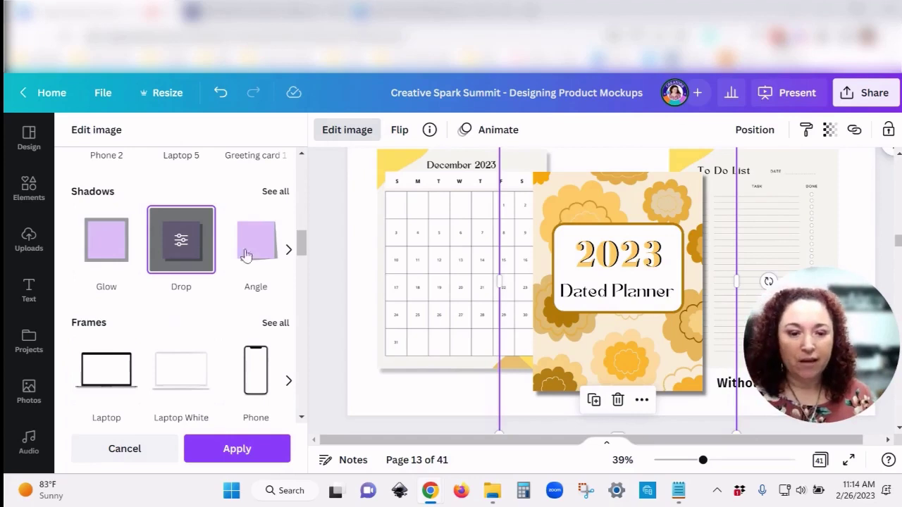
pyautogui.click(181, 241)
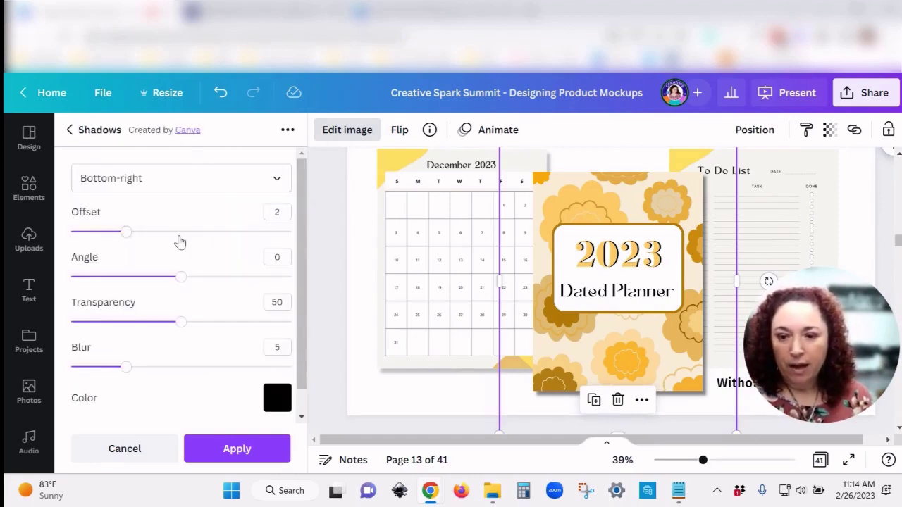
pyautogui.click(240, 185)
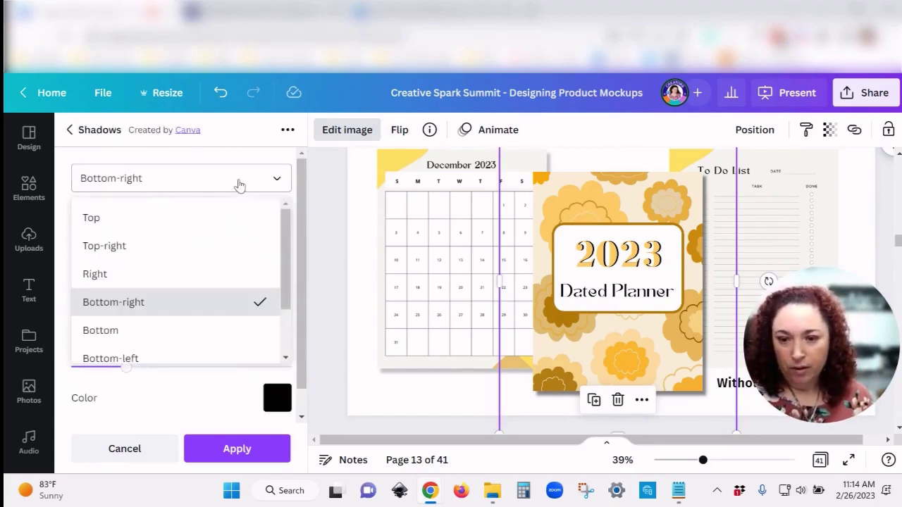
pyautogui.click(165, 251)
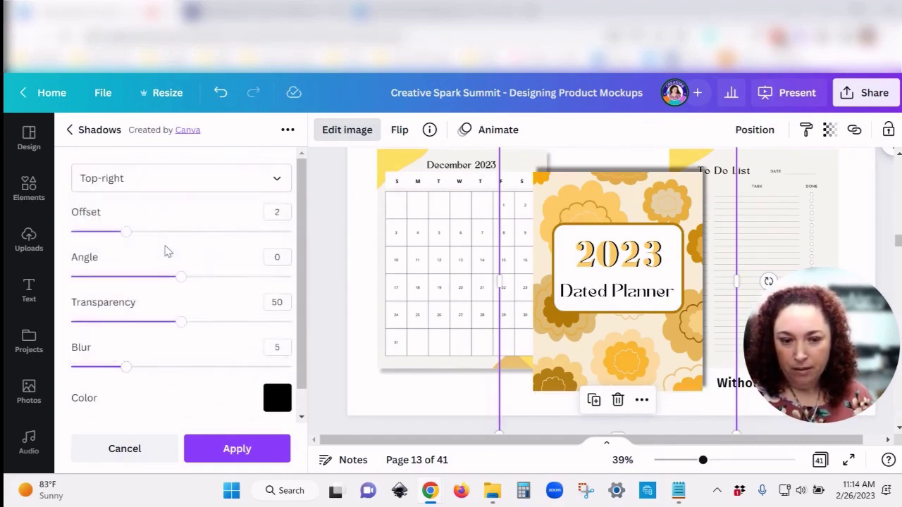
# - Try the Top-left direction for the planner cover's shadow and switch it back to Top-right
pyautogui.click(166, 177)
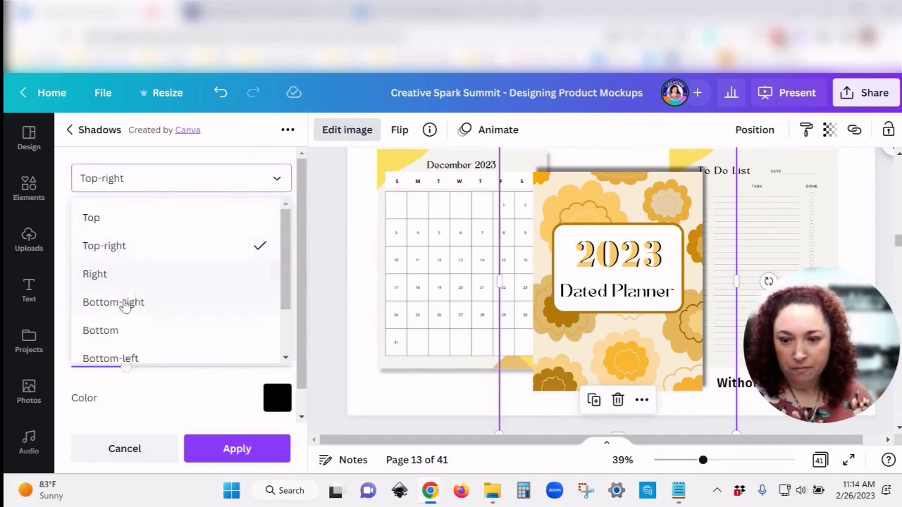
pyautogui.scroll(-2, 124, 302)
pyautogui.scroll(2, 137, 289)
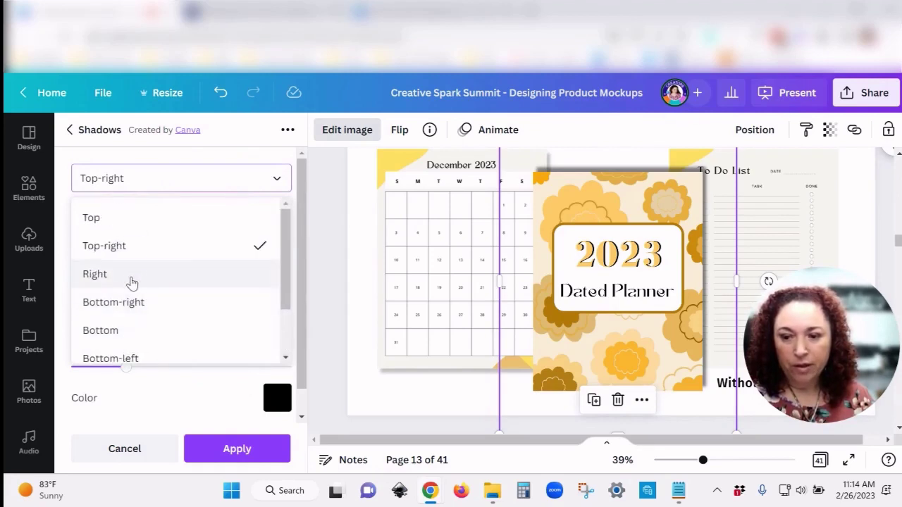
pyautogui.scroll(-2, 139, 285)
pyautogui.click(110, 345)
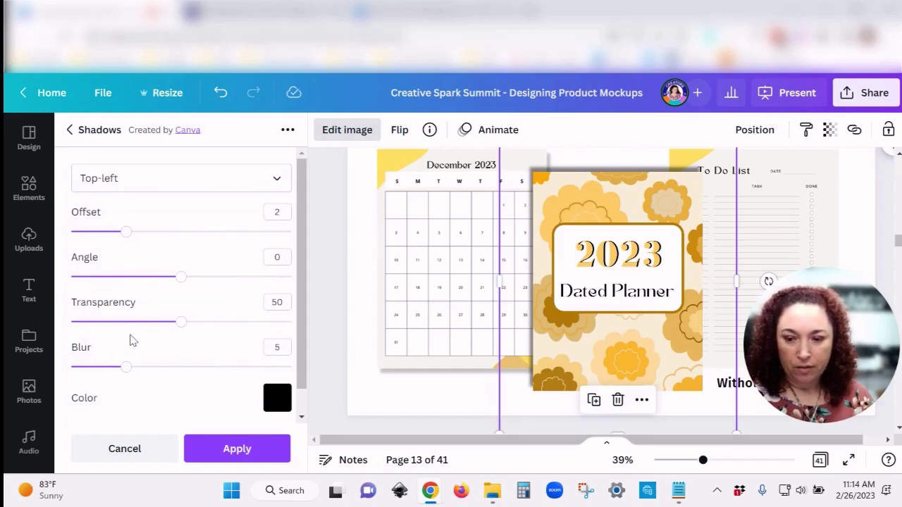
pyautogui.click(187, 179)
pyautogui.scroll(-1, 152, 289)
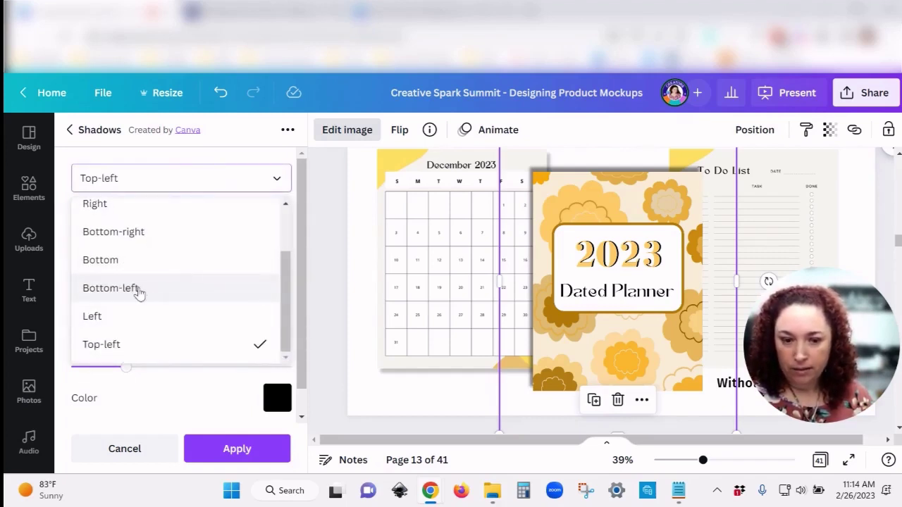
pyautogui.scroll(2, 143, 297)
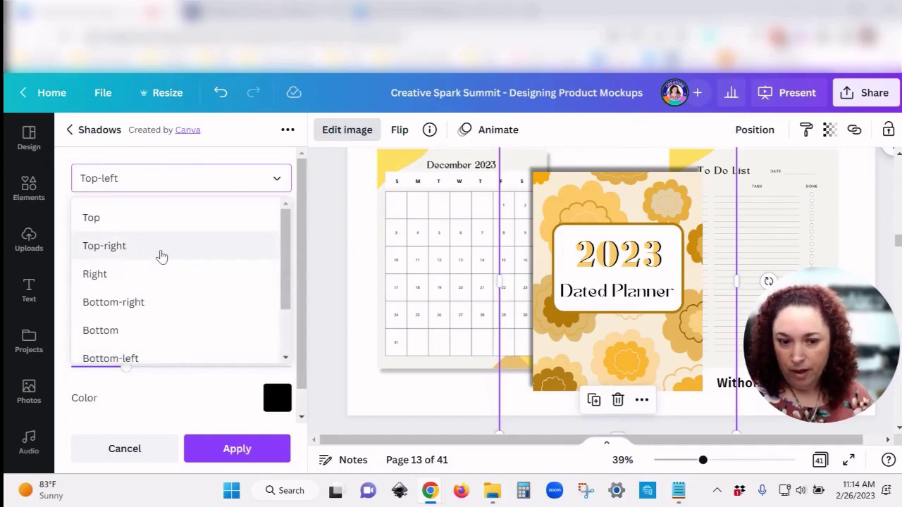
pyautogui.click(105, 244)
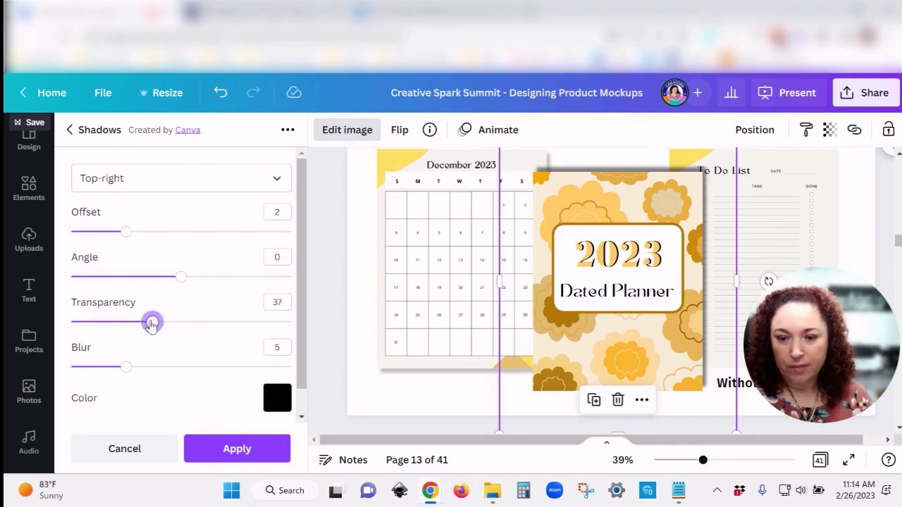
# - Set the planner cover shadow's transparency to 19, apply the effect and deselect the image
pyautogui.moveTo(152, 324); pyautogui.dragTo(127, 328)
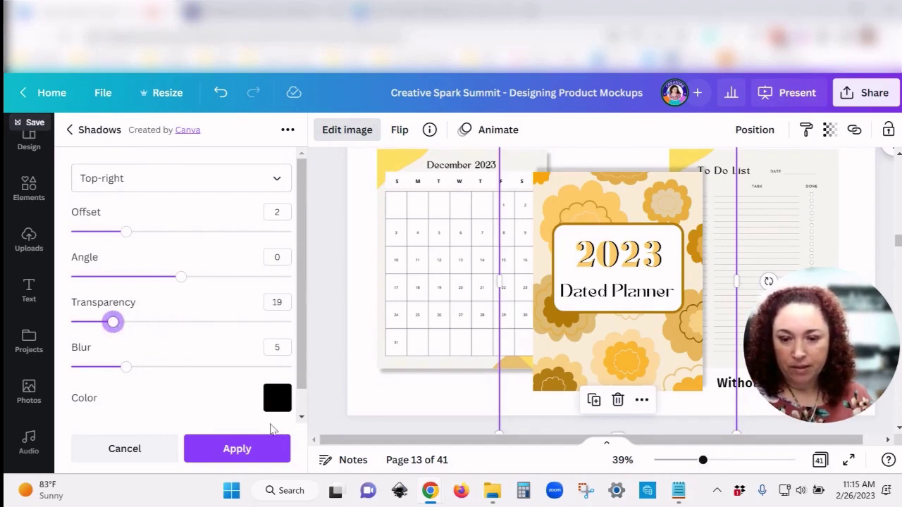
pyautogui.click(235, 454)
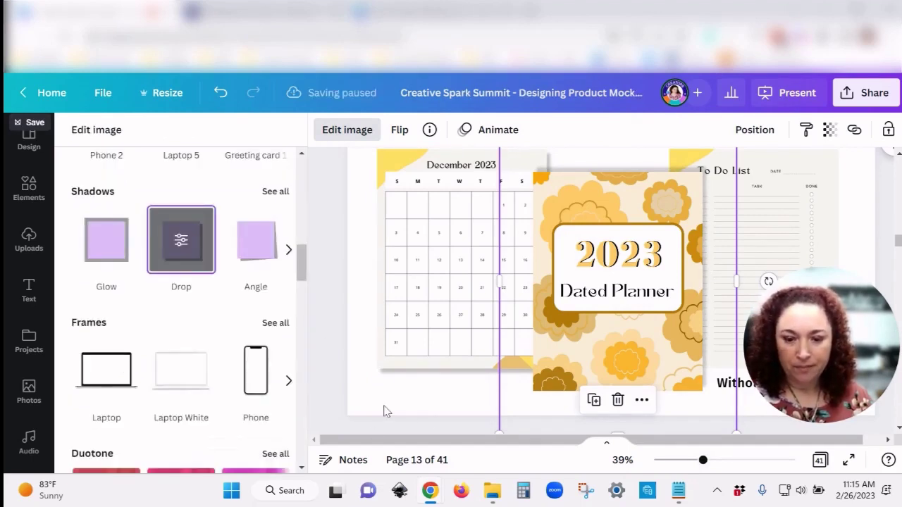
pyautogui.press('Escape')
# - Add a Drop shadow to the To Do List page image
pyautogui.click(659, 250)
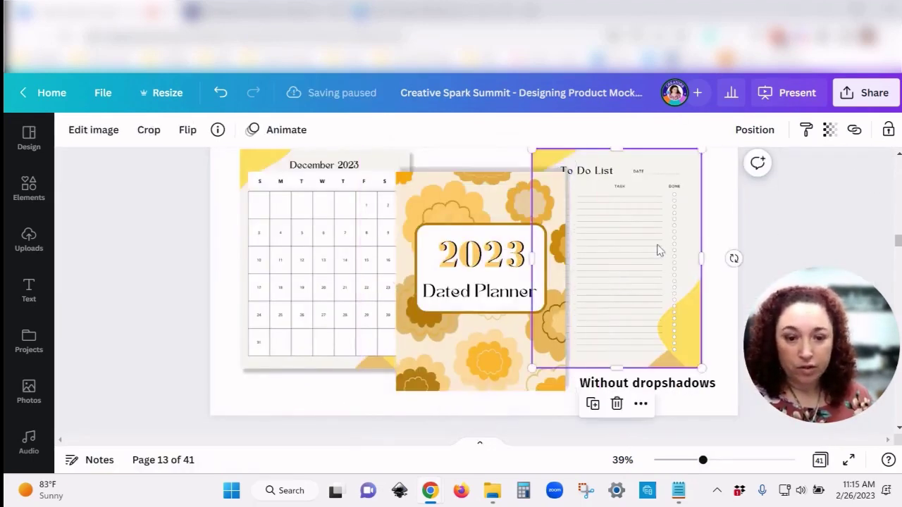
pyautogui.click(95, 131)
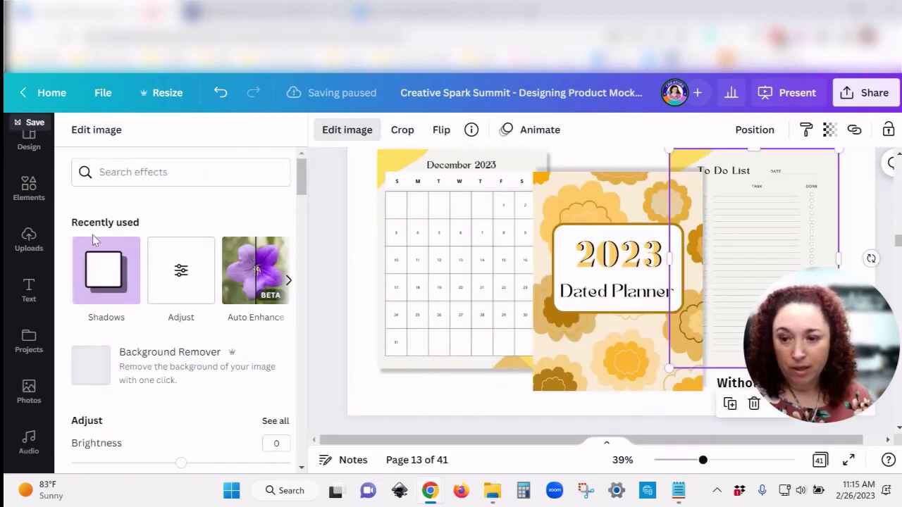
pyautogui.click(112, 268)
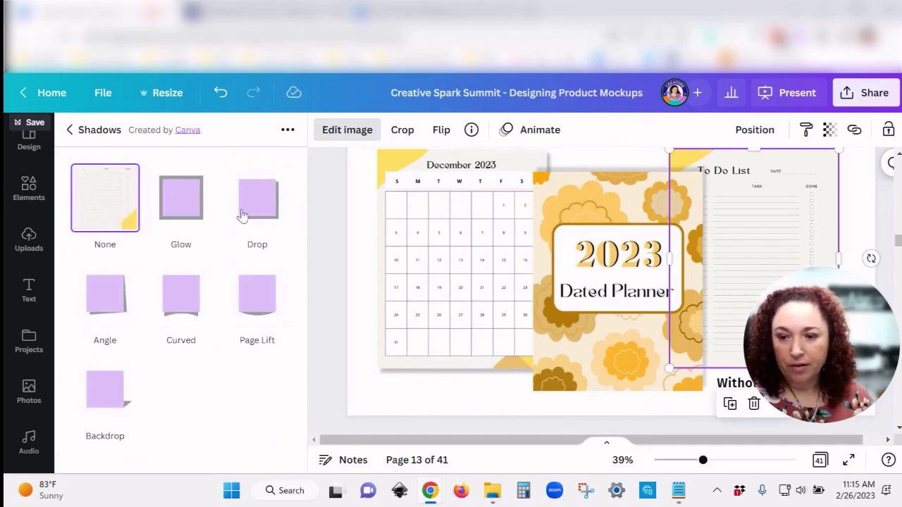
pyautogui.click(258, 197)
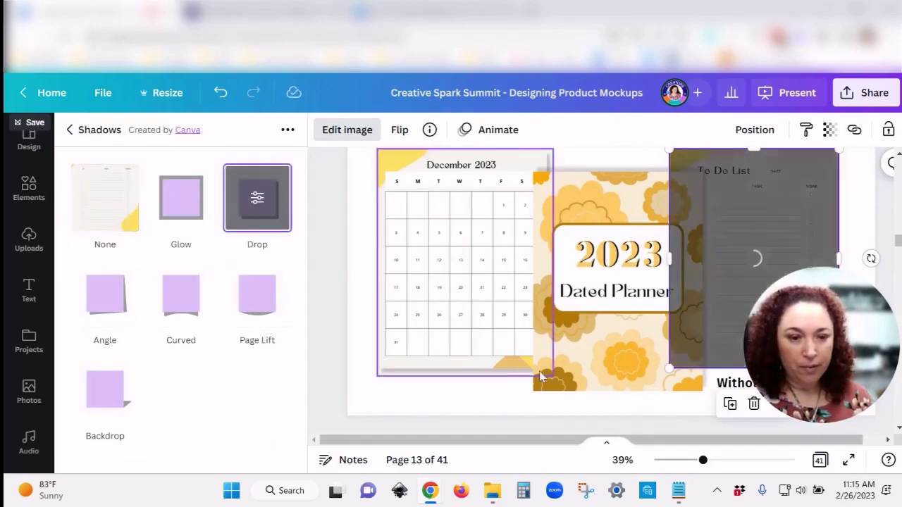
pyautogui.scroll(2, 403, 377)
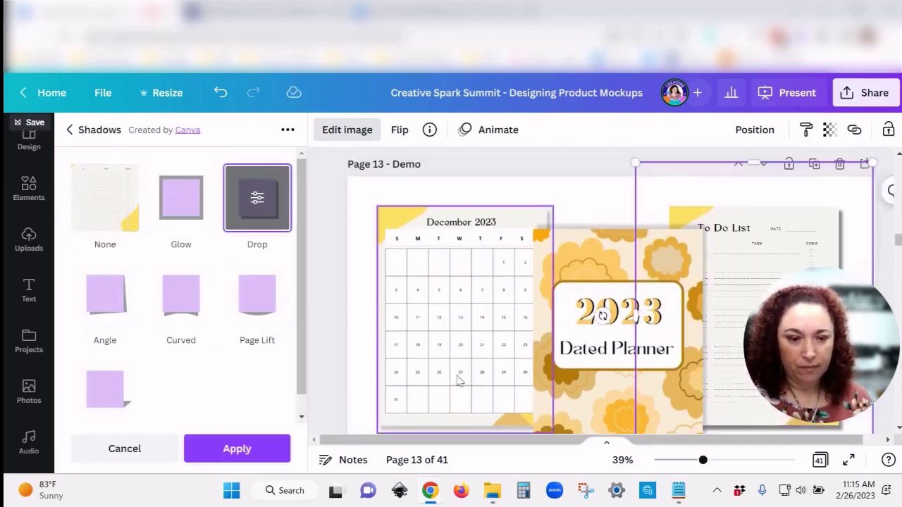
pyautogui.moveTo(786, 301); pyautogui.dragTo(135, 313)
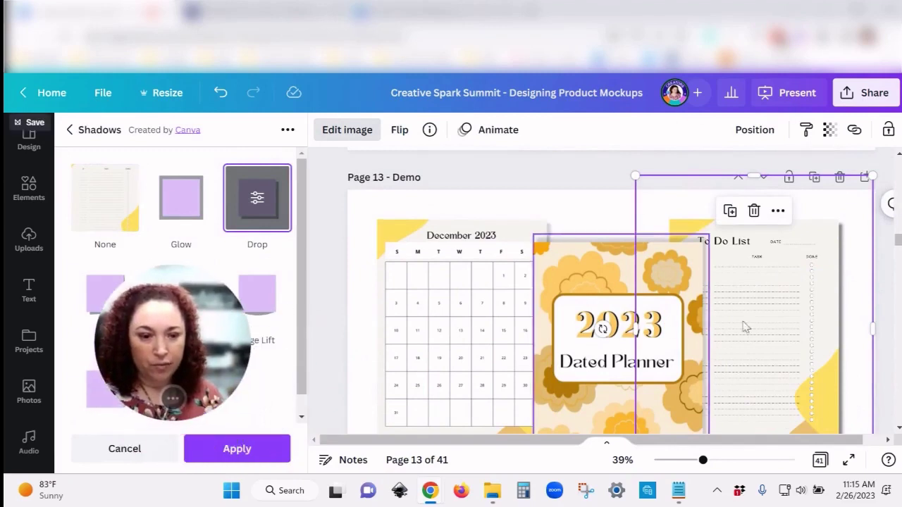
pyautogui.scroll(-2, 355, 212)
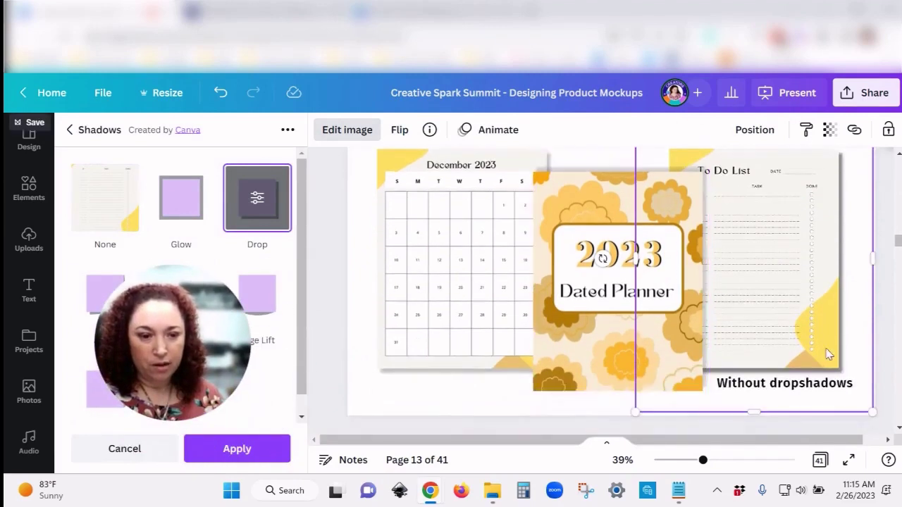
# - Set the To Do List shadow's transparency to 20, apply the effect and close the image editing options
pyautogui.click(257, 198)
pyautogui.moveTo(158, 317); pyautogui.dragTo(477, 324)
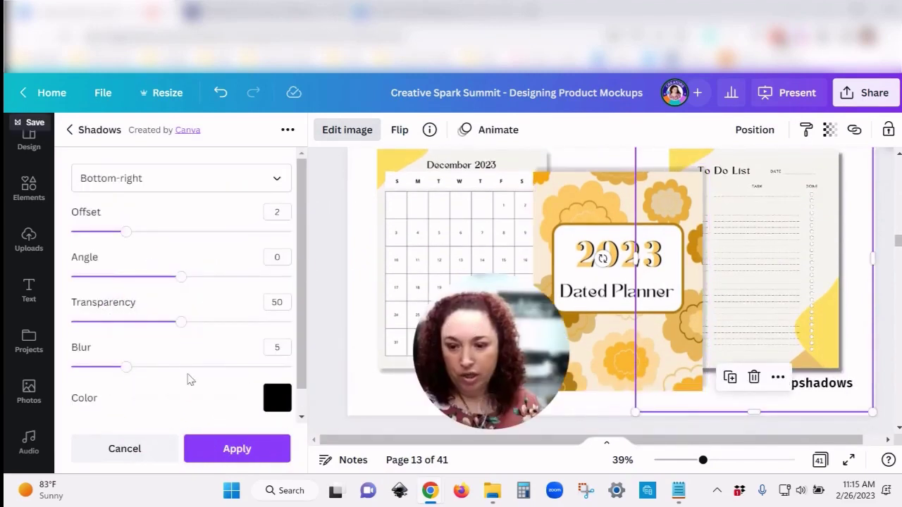
pyautogui.moveTo(181, 323); pyautogui.dragTo(117, 326)
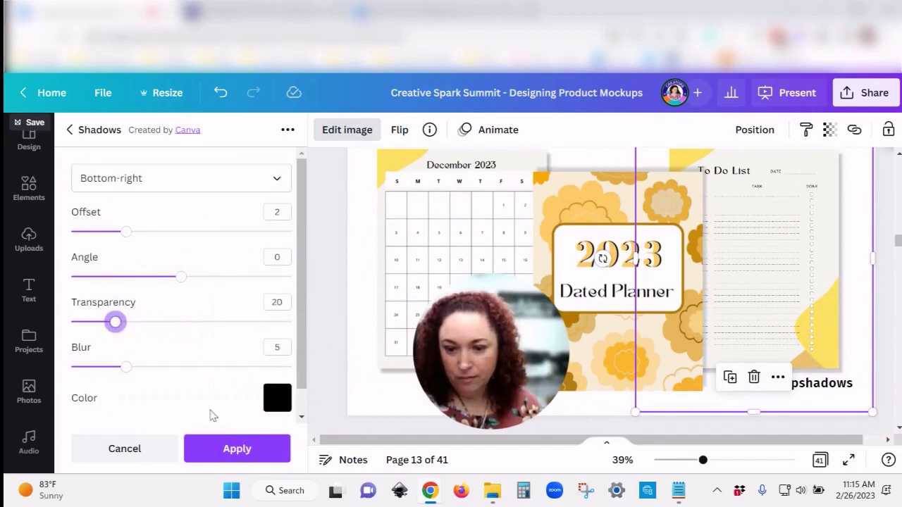
pyautogui.click(238, 449)
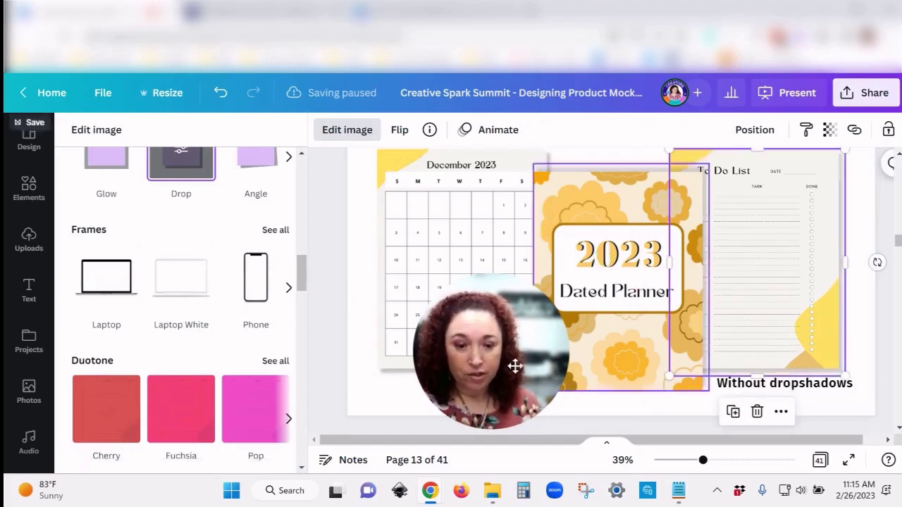
pyautogui.moveTo(489, 369); pyautogui.dragTo(175, 368)
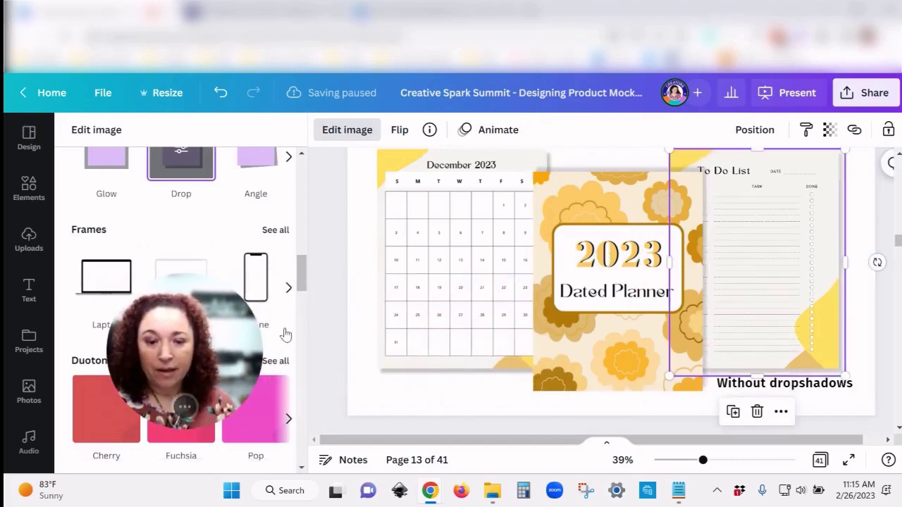
pyautogui.scroll(2, 338, 346)
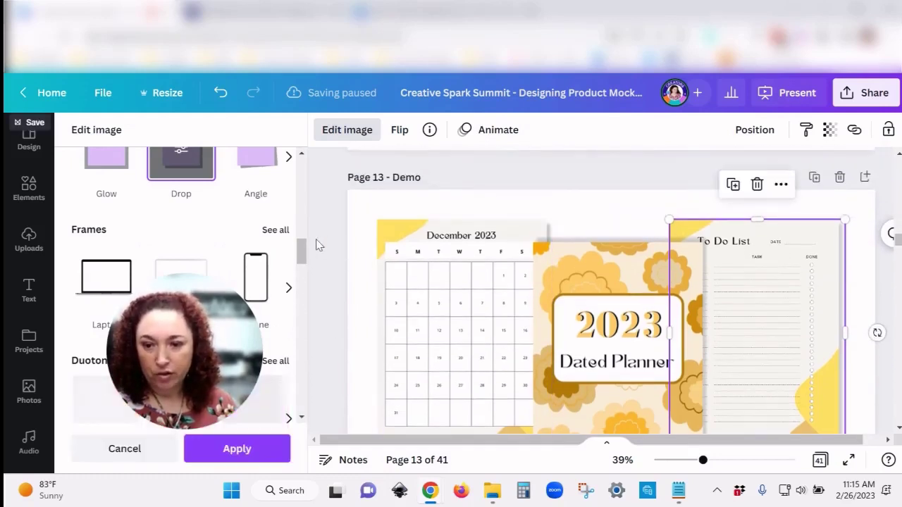
pyautogui.press('Escape')
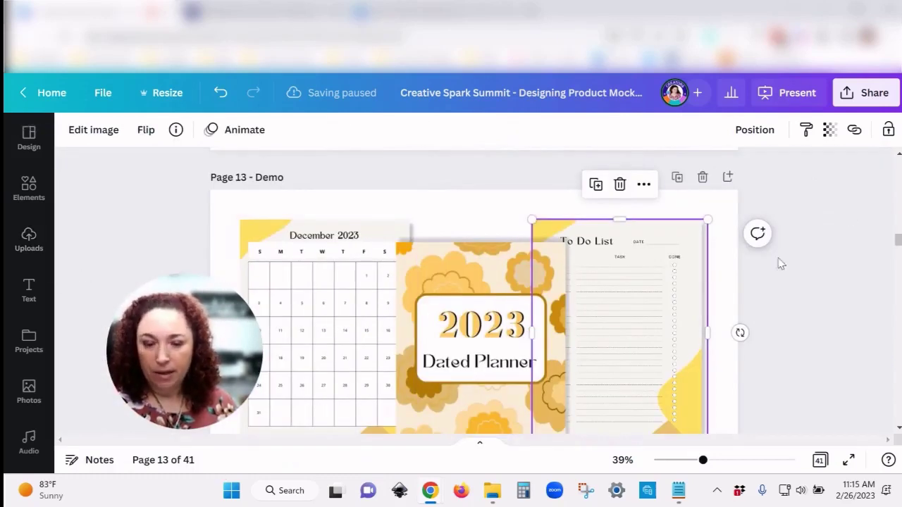
# - View the demo page in full screen and advance to the following page to compare the drop shadows
pyautogui.click(852, 459)
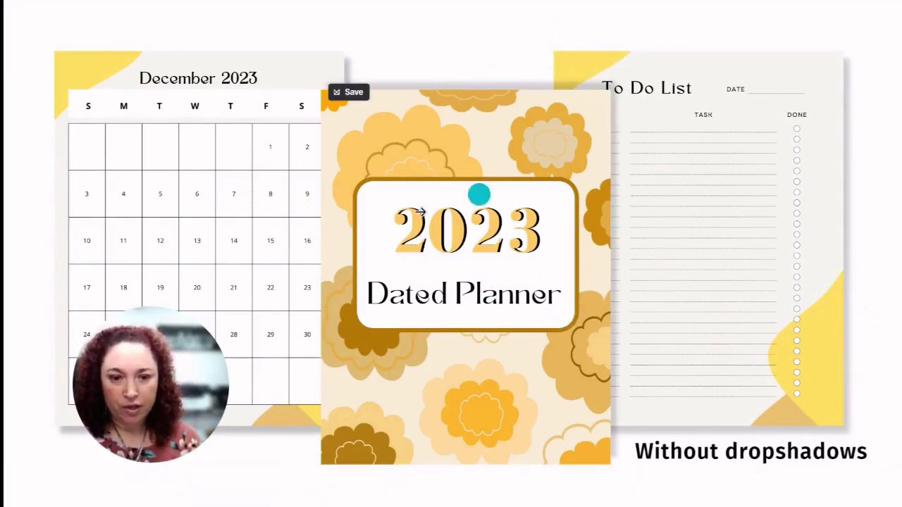
pyautogui.click(867, 245)
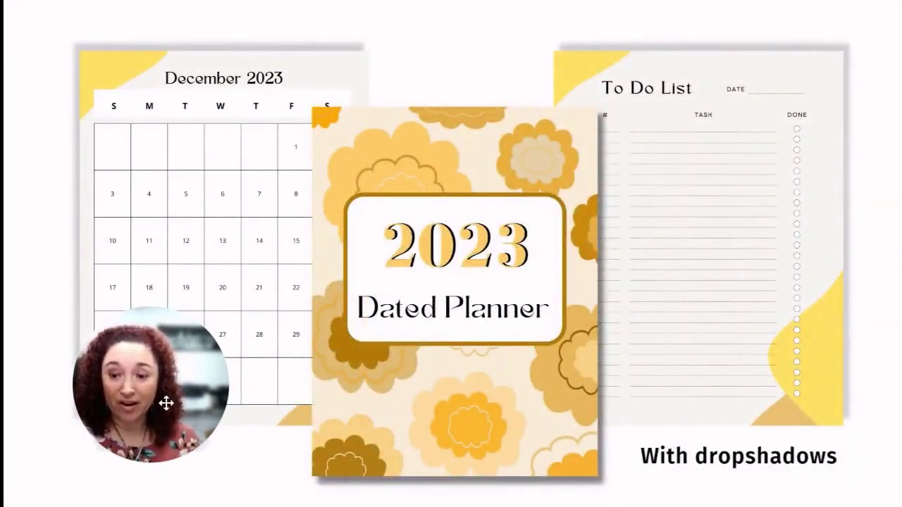
pyautogui.moveTo(167, 403); pyautogui.dragTo(122, 369)
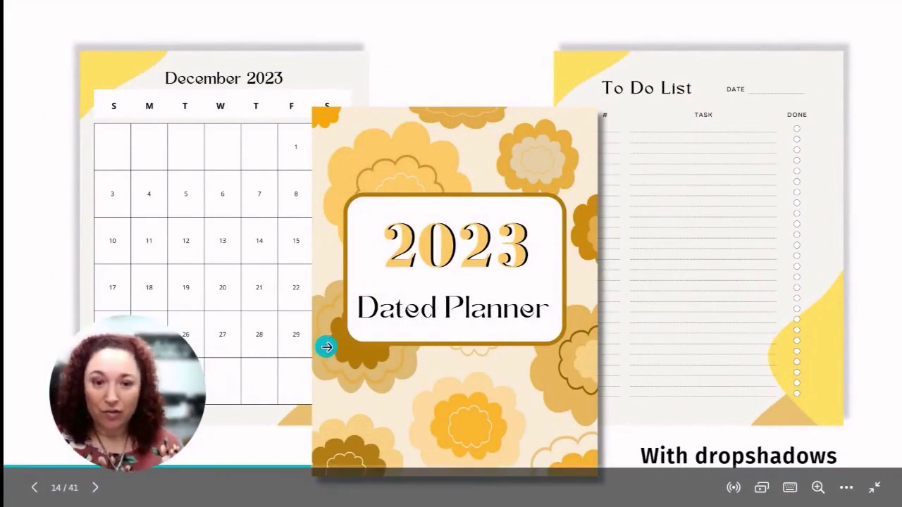